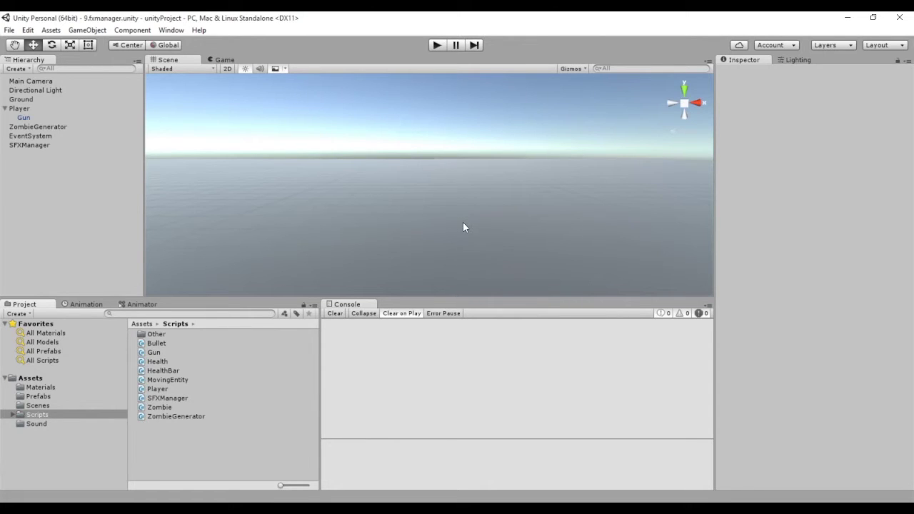
Add an Audio Source component to SFXManager and lower its Priority to 35
{"action": "left_click", "coordinate": [32, 145]}
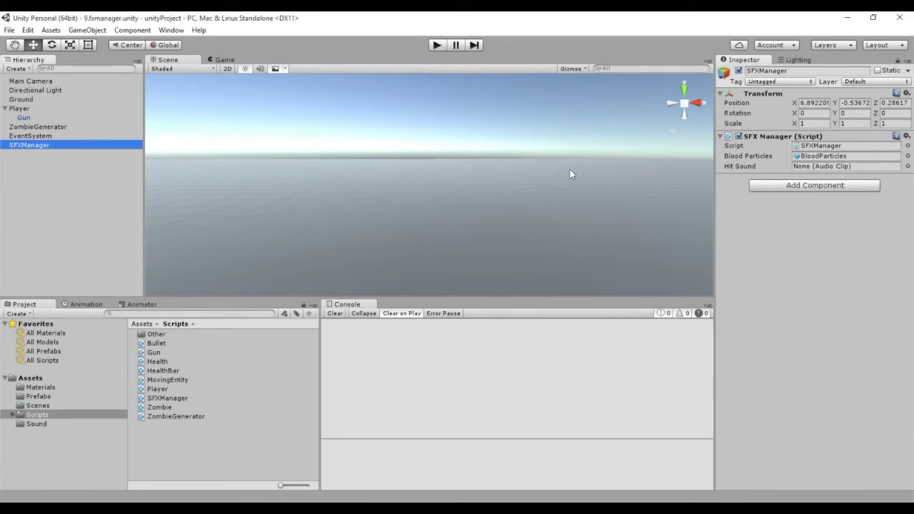
{"action": "left_click", "coordinate": [843, 186]}
{"action": "type", "text": "audio so"}
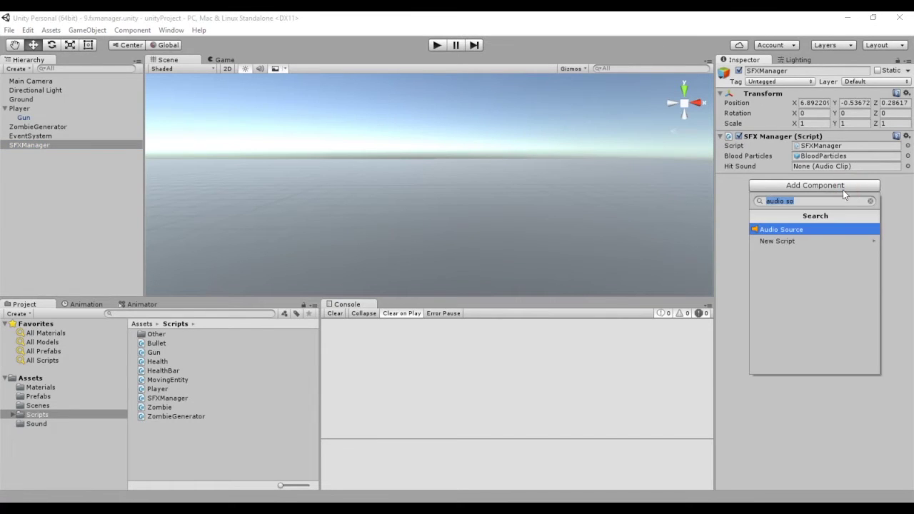
{"action": "left_click", "coordinate": [792, 230]}
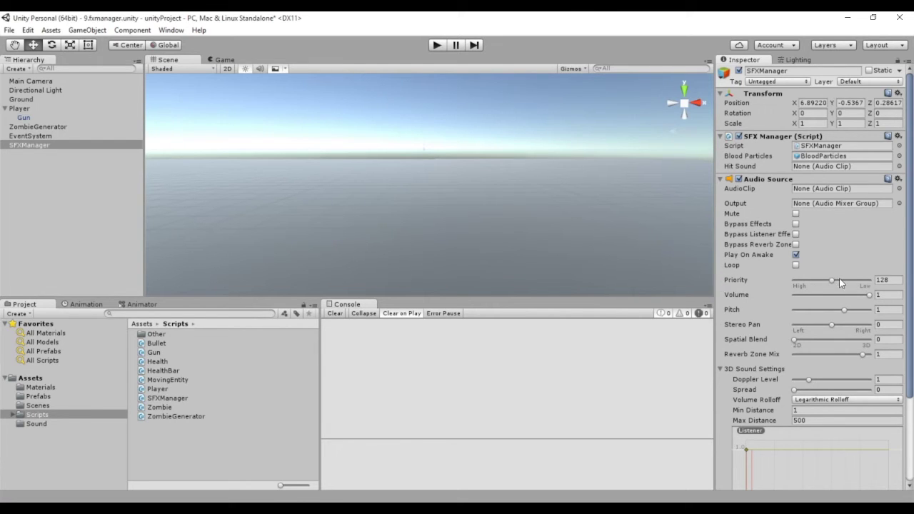
{"action": "mouse_move", "coordinate": [832, 280]}
{"action": "left_mouse_down"}
{"action": "mouse_move", "coordinate": [785, 286]}
{"action": "mouse_move", "coordinate": [872, 289]}
{"action": "left_mouse_up"}
{"action": "key", "text": "ctrl+z"}
{"action": "scroll", "coordinate": [721, 351], "scroll_direction": "down", "scroll_amount": 3}
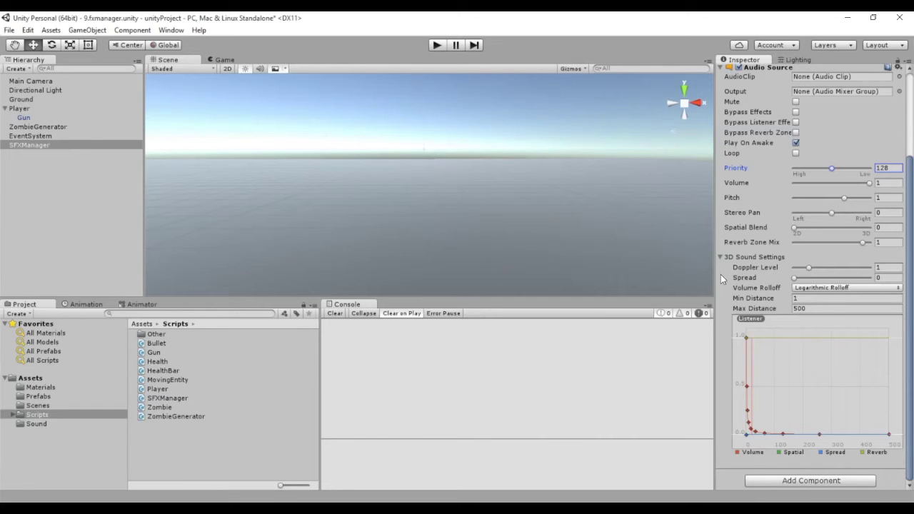
{"action": "scroll", "coordinate": [721, 275], "scroll_direction": "up", "scroll_amount": 2}
{"action": "scroll", "coordinate": [721, 275], "scroll_direction": "up", "scroll_amount": 3}
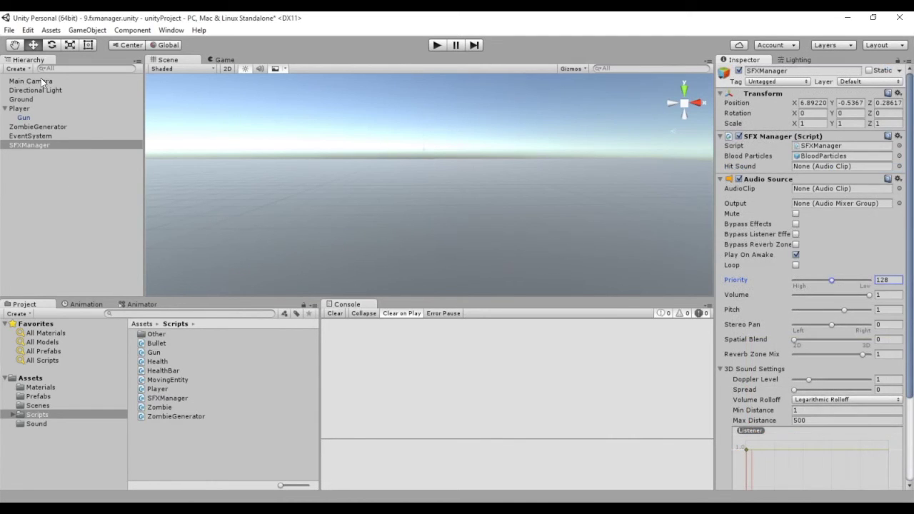
{"action": "left_click", "coordinate": [41, 81]}
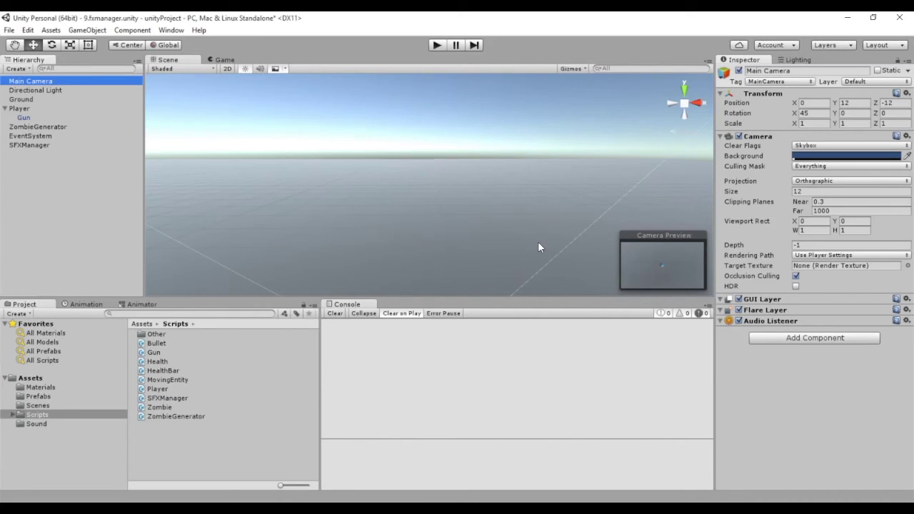
{"action": "left_click", "coordinate": [38, 147]}
{"action": "double_click", "coordinate": [818, 146]}
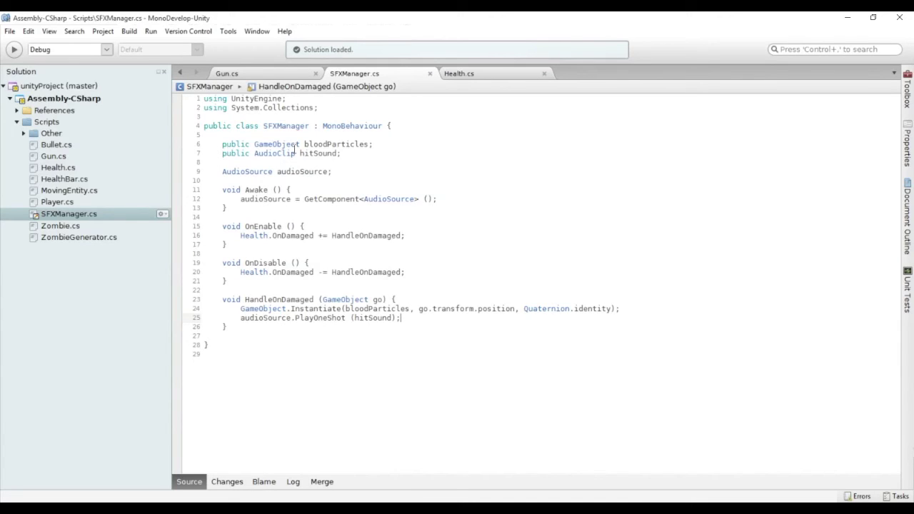
Review the hitSound field, audioSource field and Awake method in MonoDevelop, then show Unity's Sound folder
{"action": "left_click", "coordinate": [218, 153]}
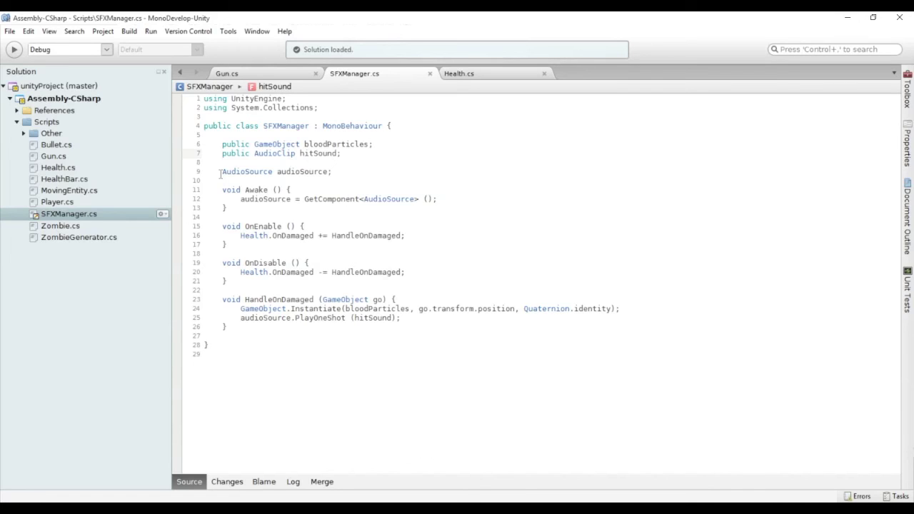
{"action": "left_click_drag", "start_coordinate": [222, 172], "coordinate": [227, 208]}
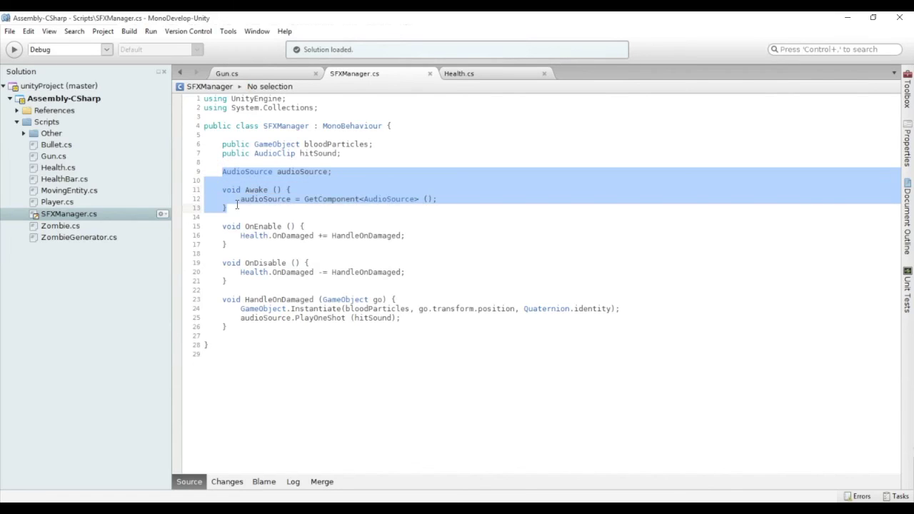
{"action": "left_click", "coordinate": [222, 172]}
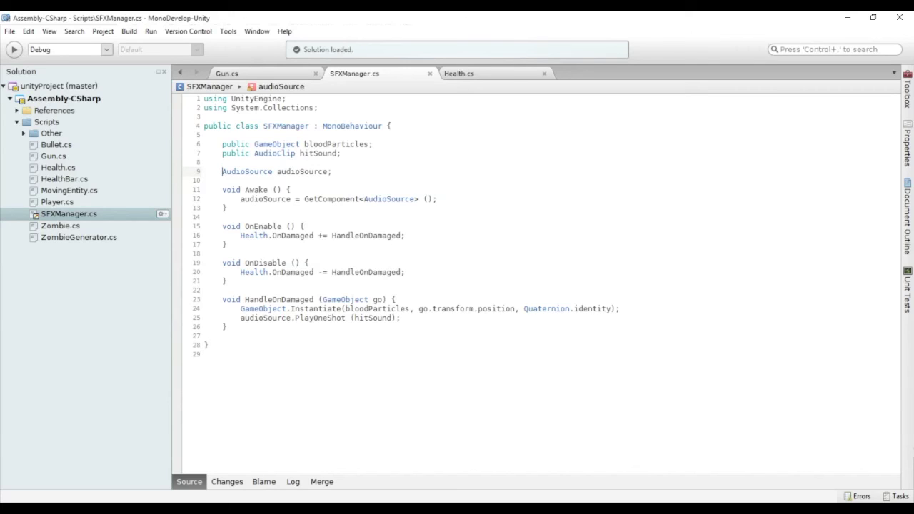
{"action": "key", "text": "alt+Tab"}
{"action": "left_click", "coordinate": [37, 425]}
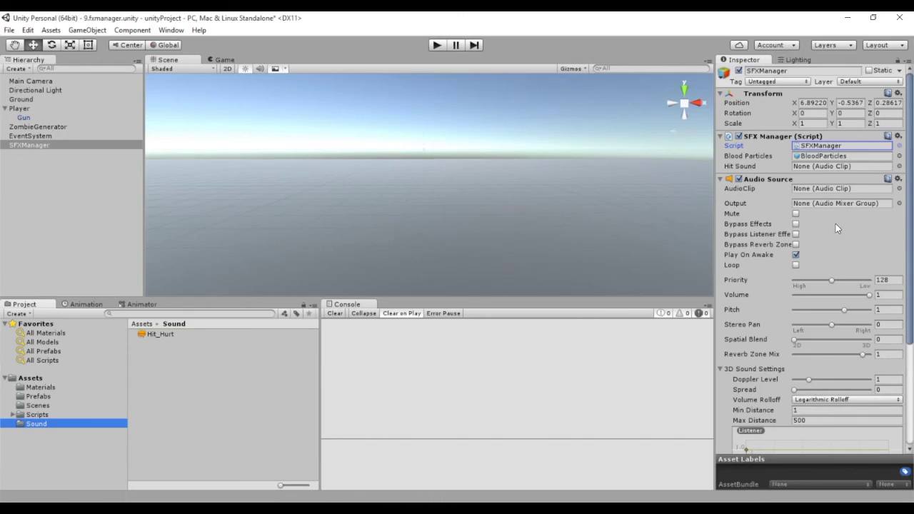
Assign the Hit_Hurt clip to SFX Manager's Hit Sound slot and enter Play mode
{"action": "mouse_move", "coordinate": [154, 334]}
{"action": "left_mouse_down"}
{"action": "mouse_move", "coordinate": [207, 342]}
{"action": "mouse_move", "coordinate": [808, 163]}
{"action": "left_mouse_up"}
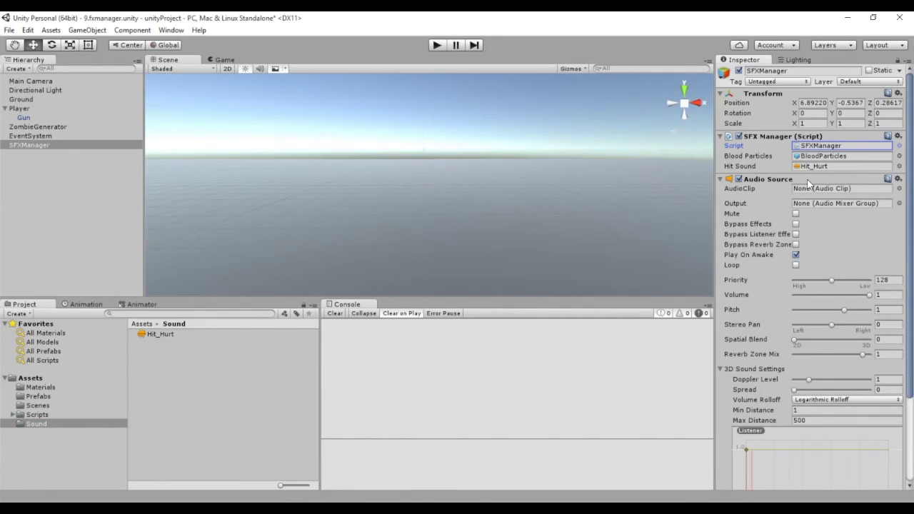
{"action": "left_click", "coordinate": [436, 46]}
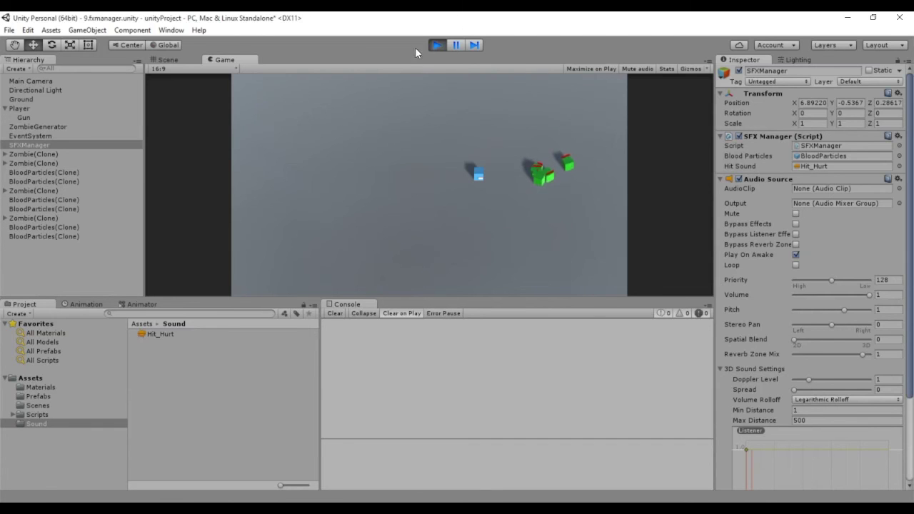
Exit Play mode to stop the running game
{"action": "left_click", "coordinate": [437, 45]}
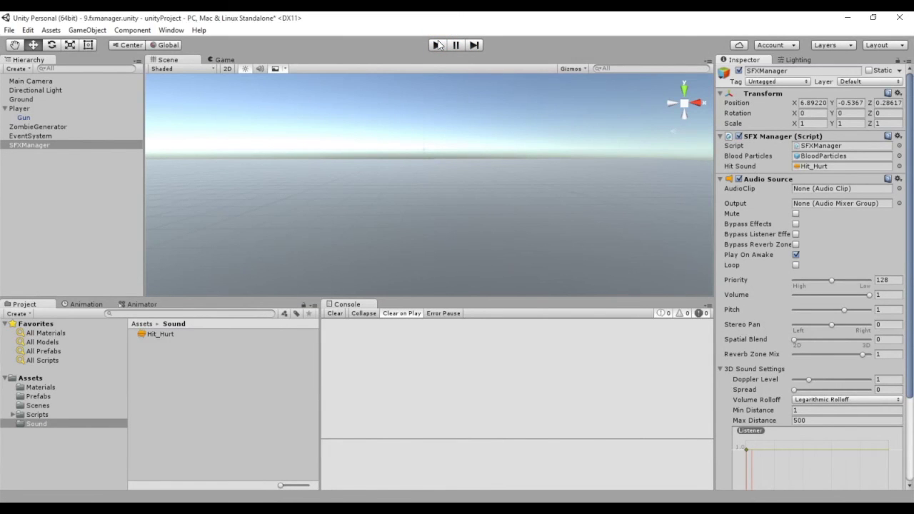